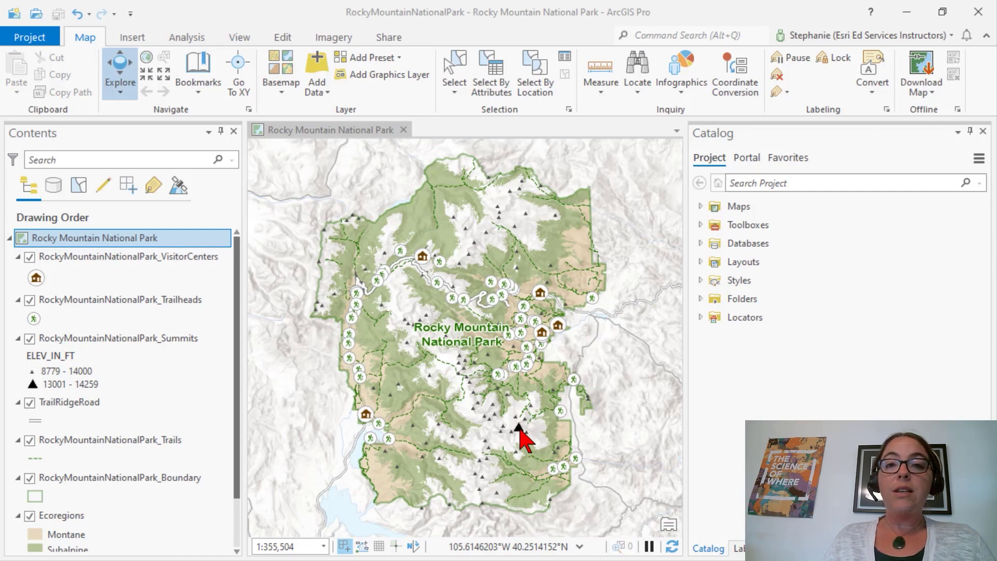
# - Create a New Style from the Insert tab in the RMNP folder, named 'Rocky Mountain National Park'
pyautogui.click(131, 39)
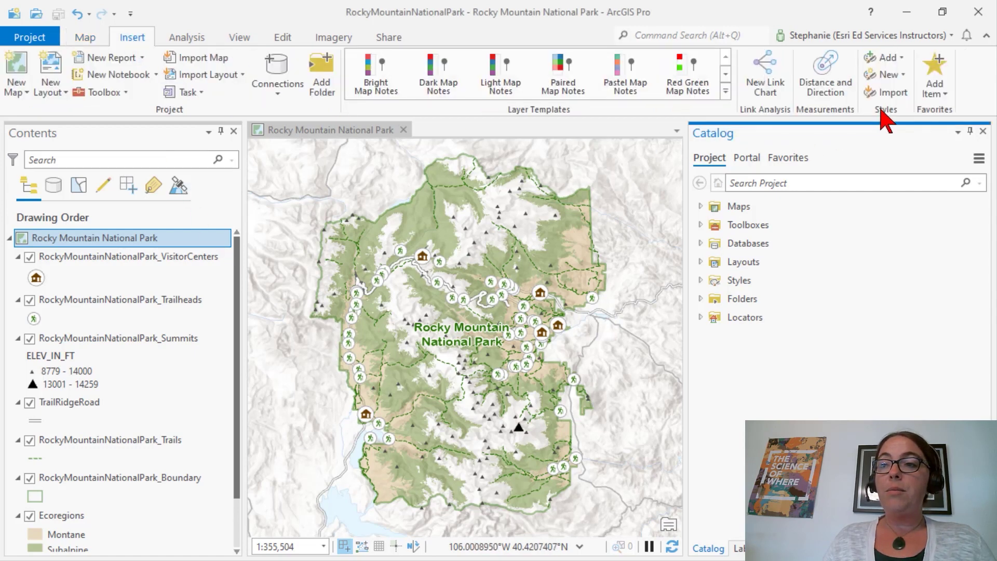
pyautogui.click(886, 74)
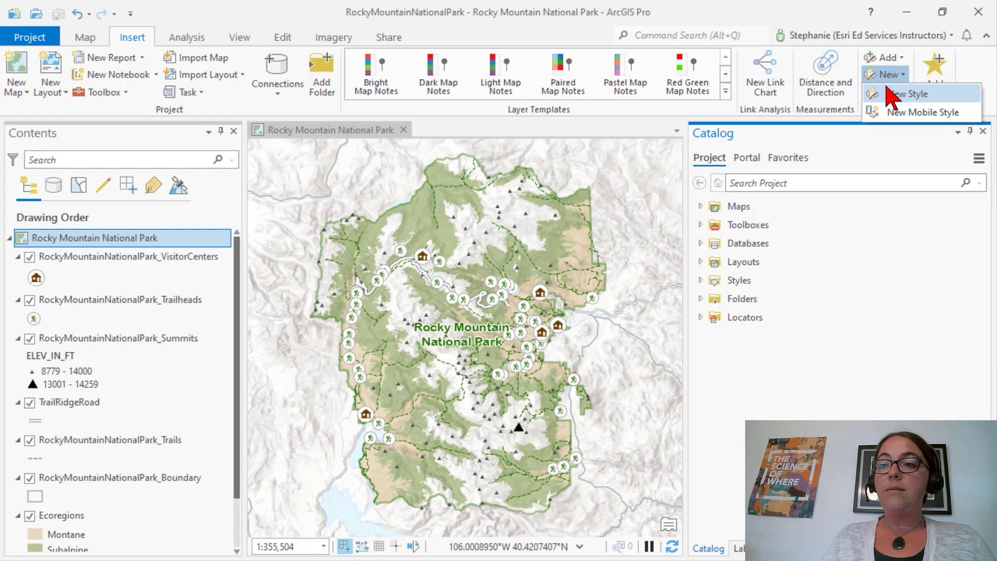
pyautogui.click(904, 94)
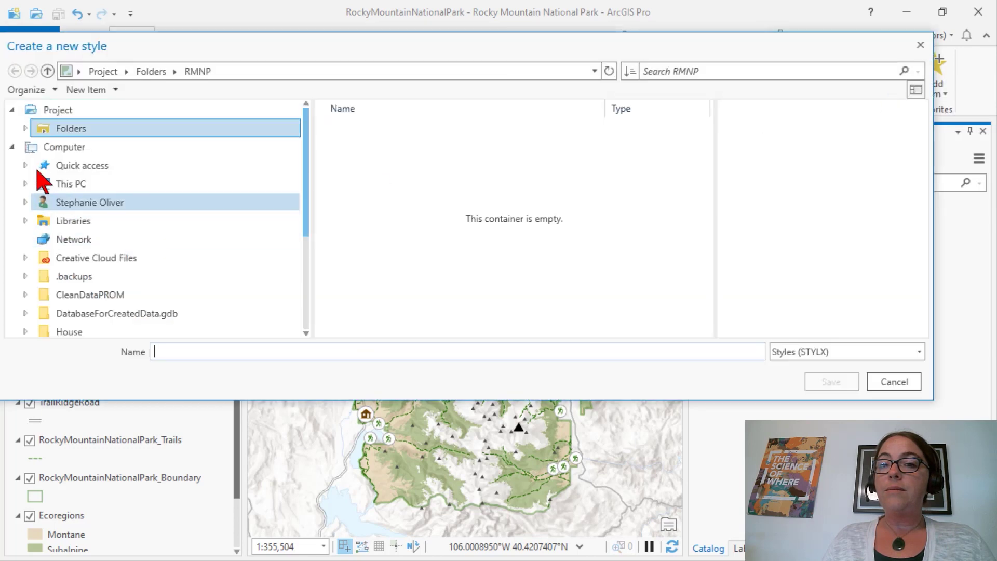
pyautogui.click(13, 147)
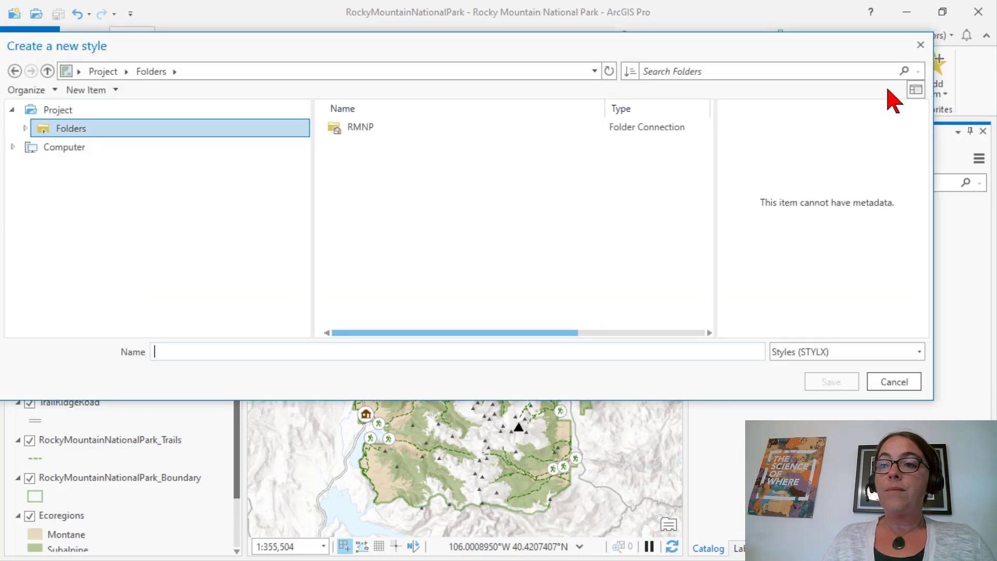
pyautogui.doubleClick(351, 130)
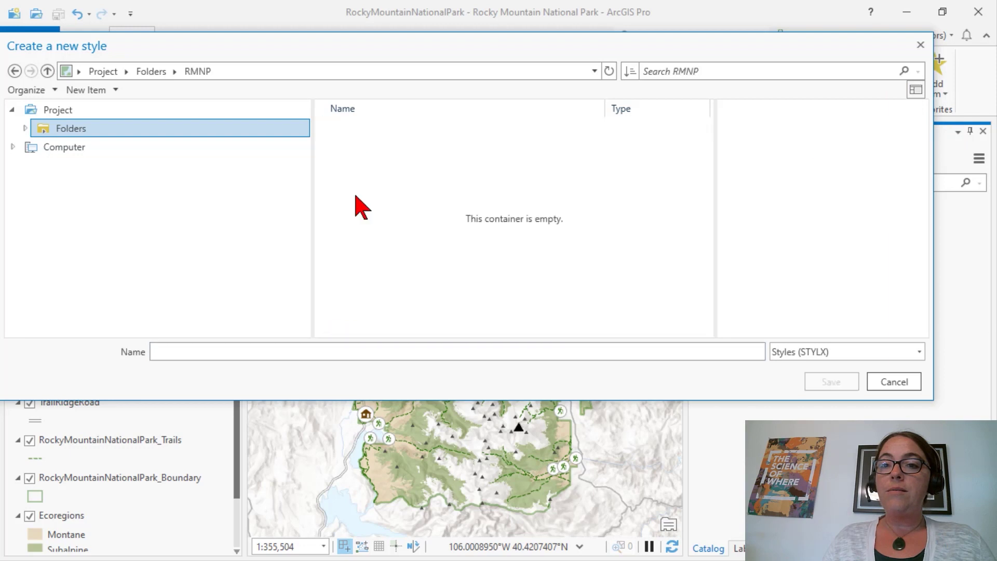
pyautogui.click(288, 351)
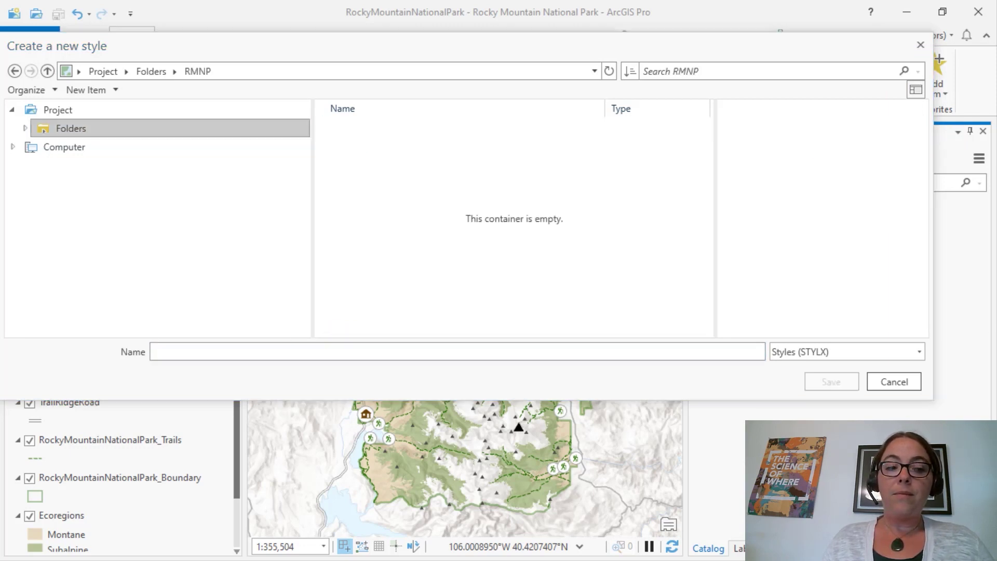
pyautogui.click(374, 348)
pyautogui.write('Rocky Mountain National Park')
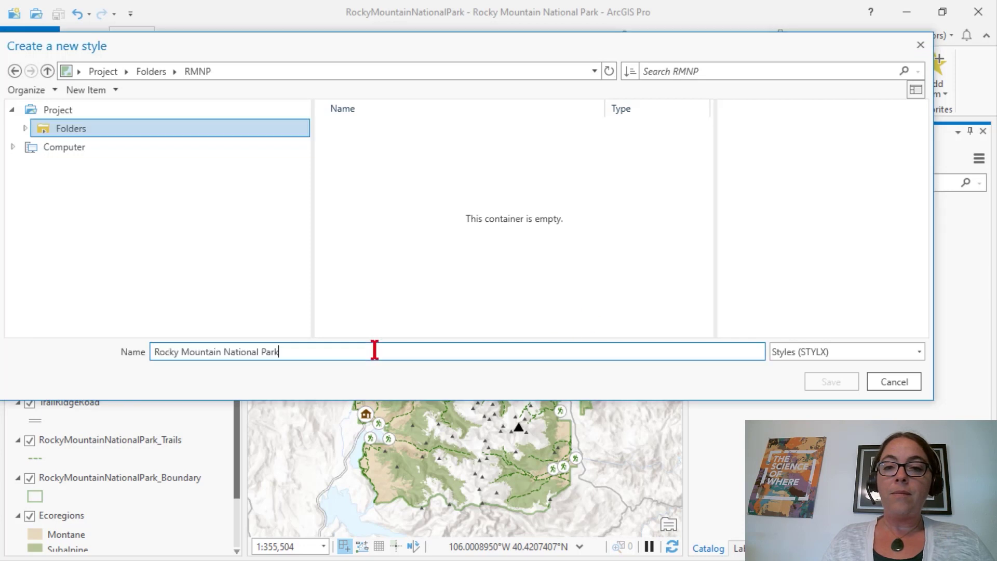
# - Save the new style, confirm it under project Styles, and open the VisitorCenters symbol for formatting
pyautogui.click(831, 383)
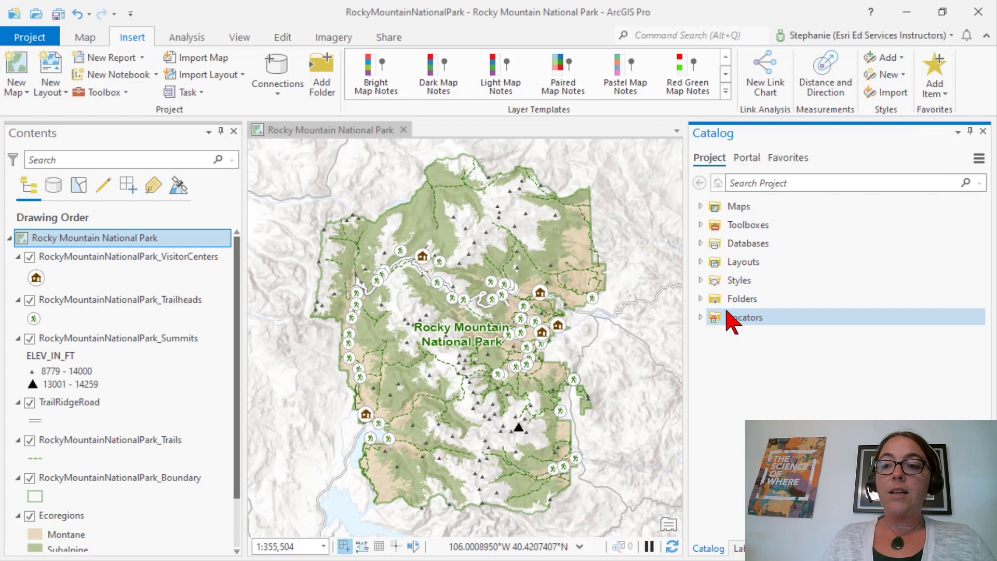
pyautogui.click(701, 280)
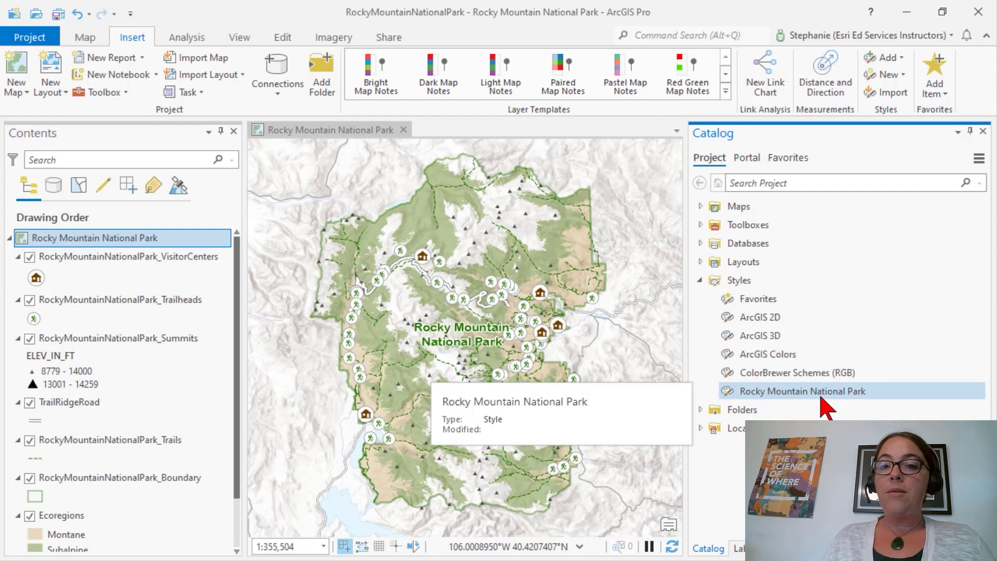
pyautogui.click(40, 281)
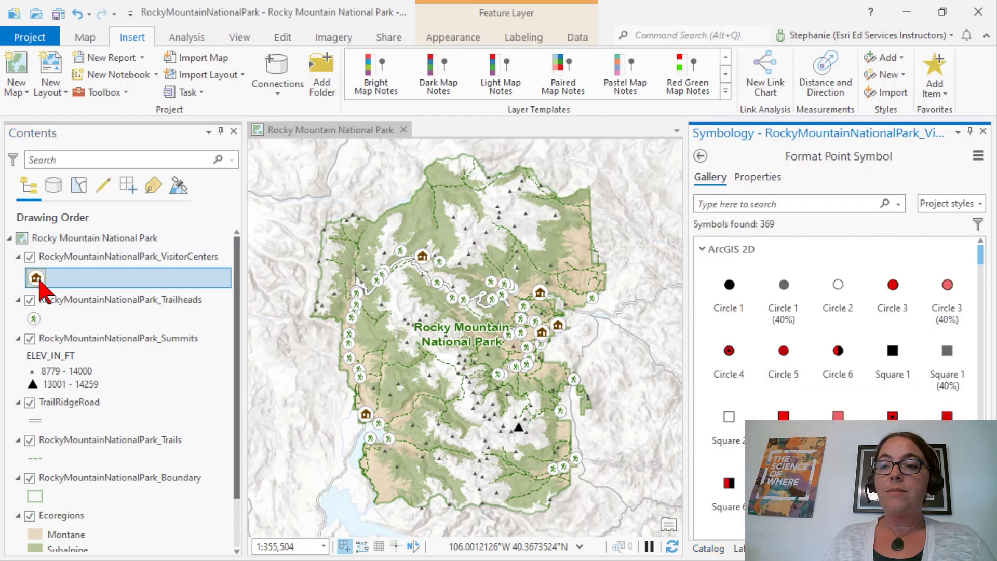
pyautogui.click(838, 291)
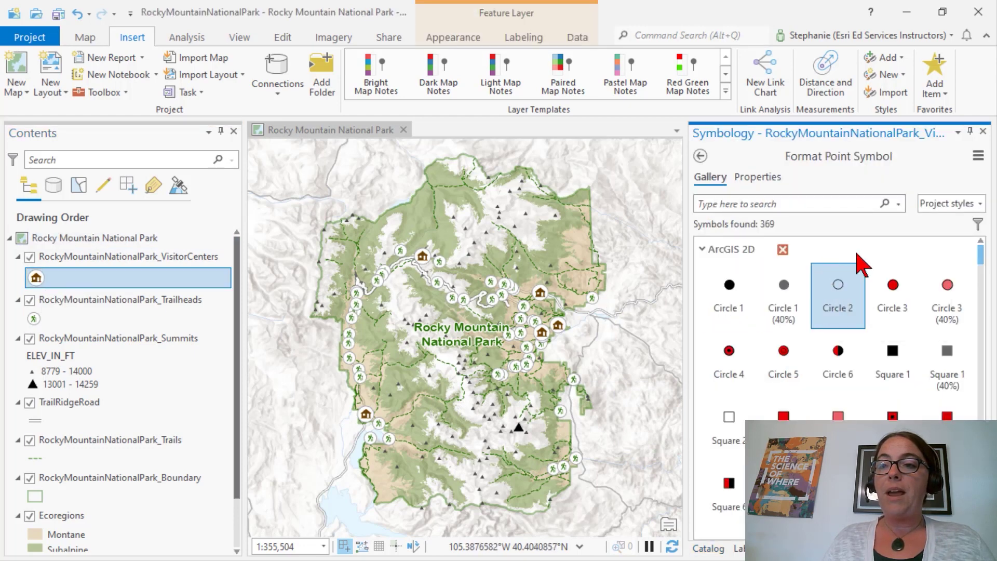
# - Save the house symbol as 'Visitor Center', category Information, tag visitor, into the Rocky Mountain National Park style
pyautogui.click(979, 156)
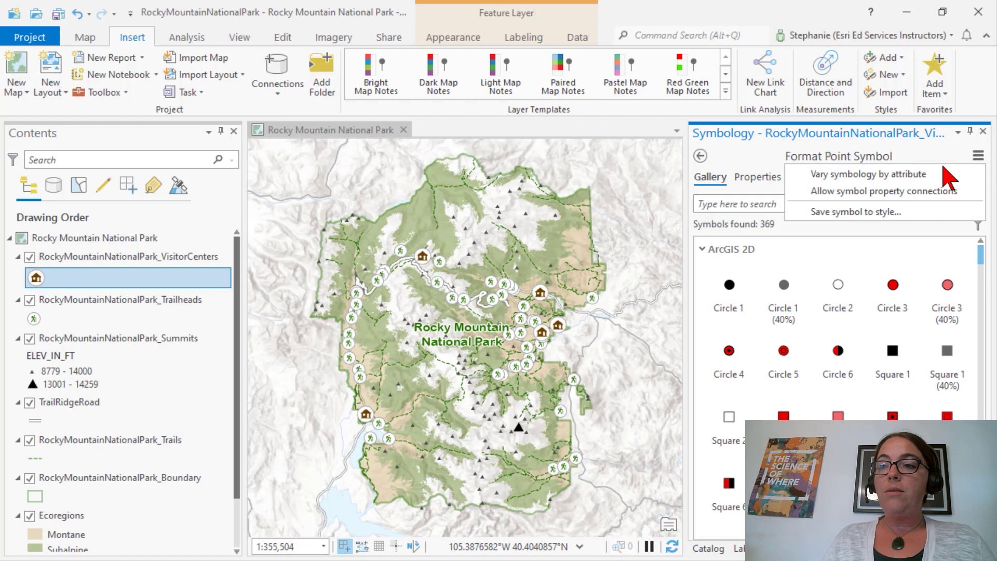
pyautogui.click(884, 213)
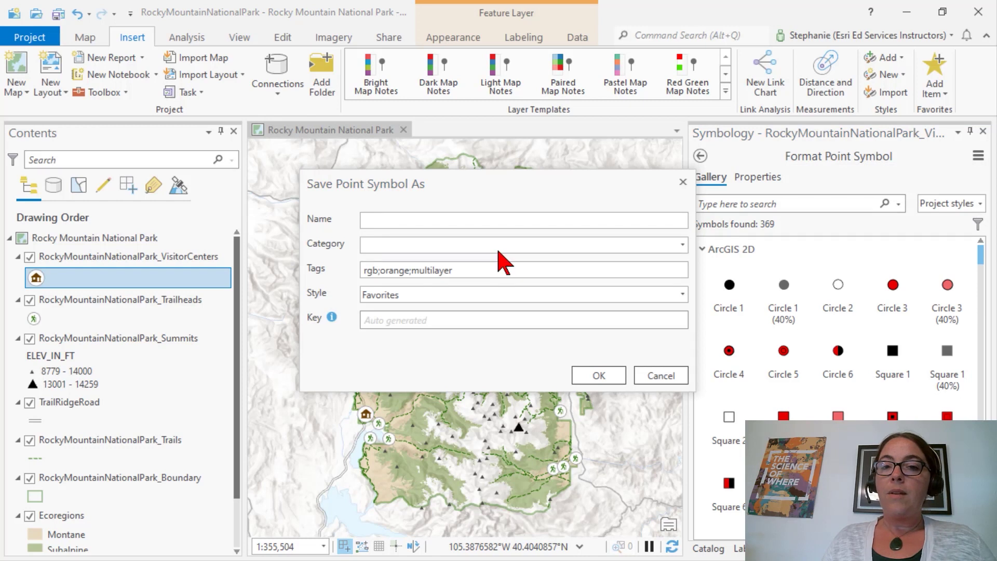
pyautogui.click(469, 218)
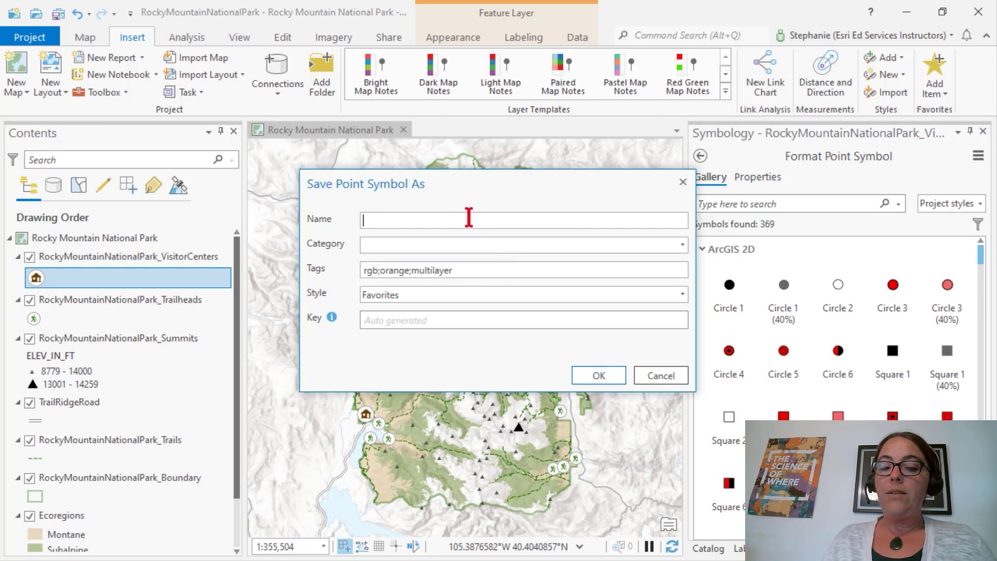
pyautogui.write('Visitor Center')
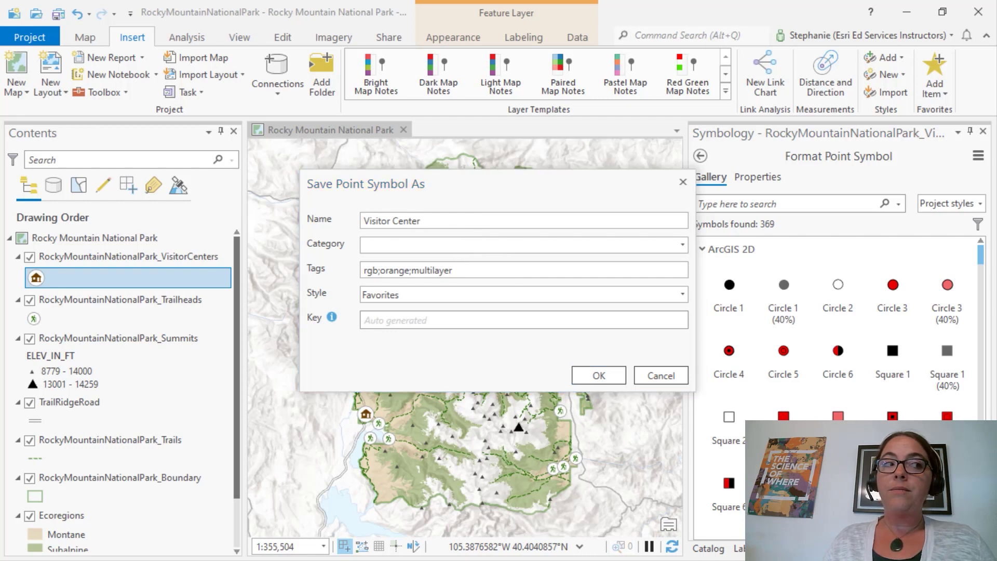
pyautogui.click(388, 243)
pyautogui.write('Information')
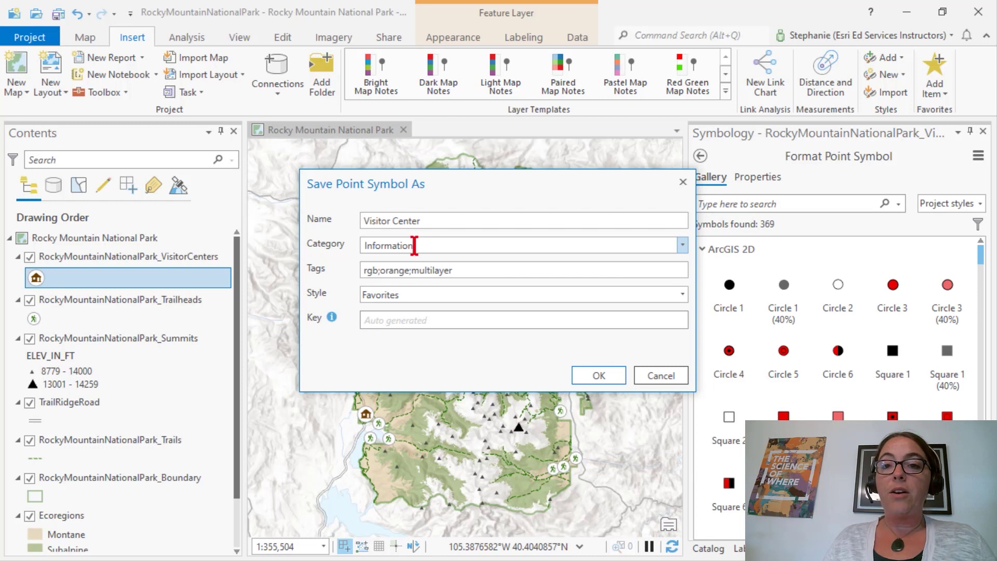
pyautogui.click(492, 276)
pyautogui.write(';visitor')
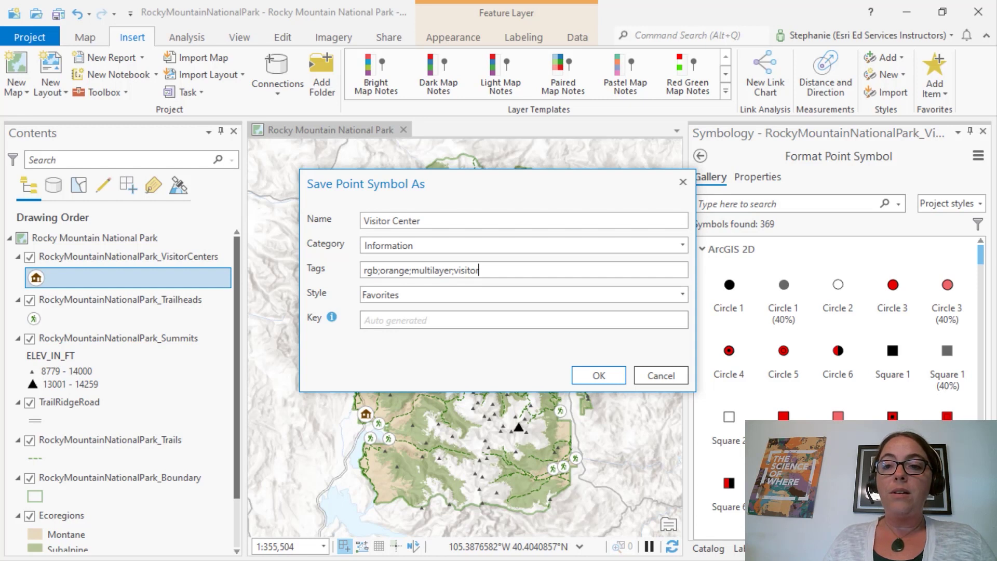
pyautogui.click(507, 296)
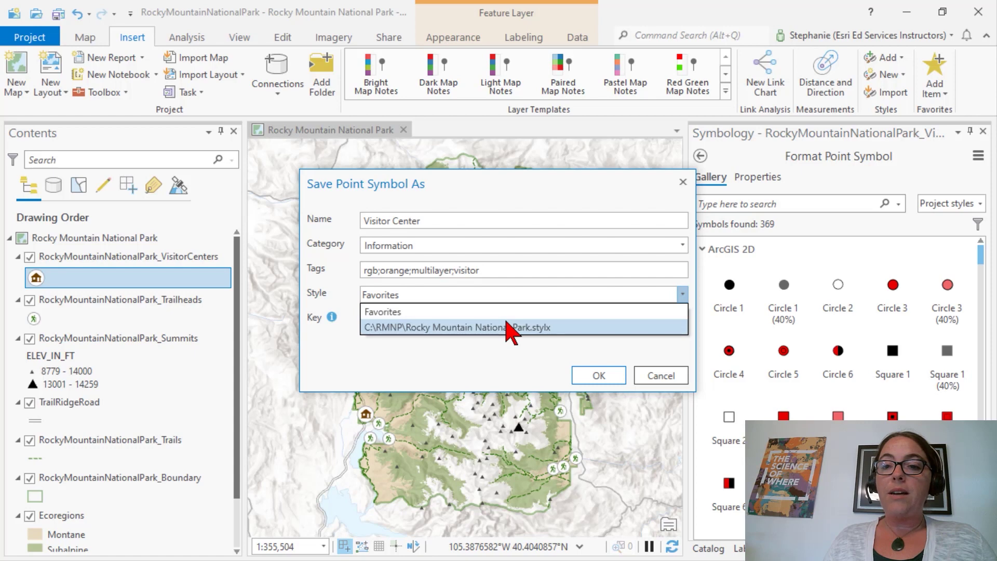
pyautogui.click(508, 326)
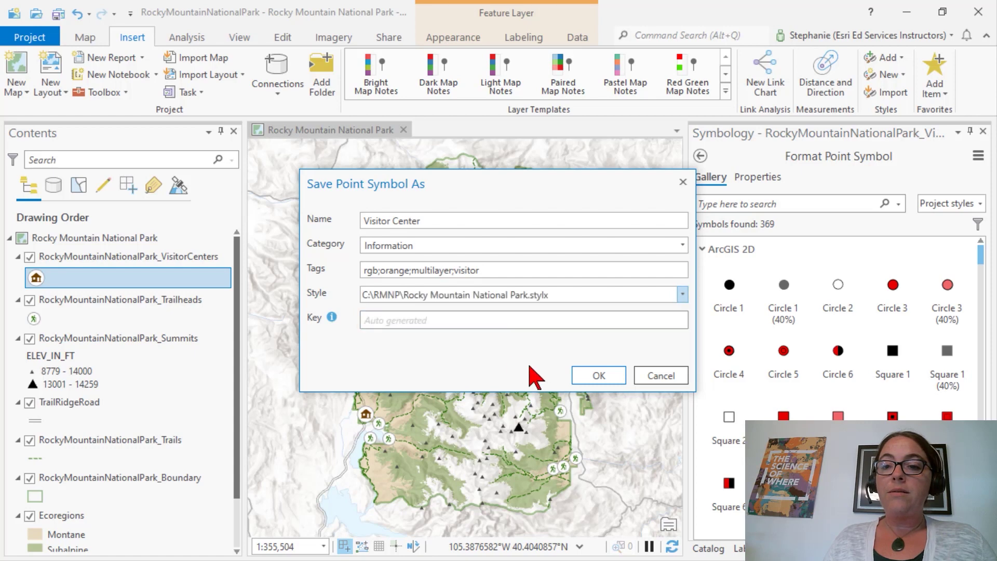
pyautogui.click(599, 376)
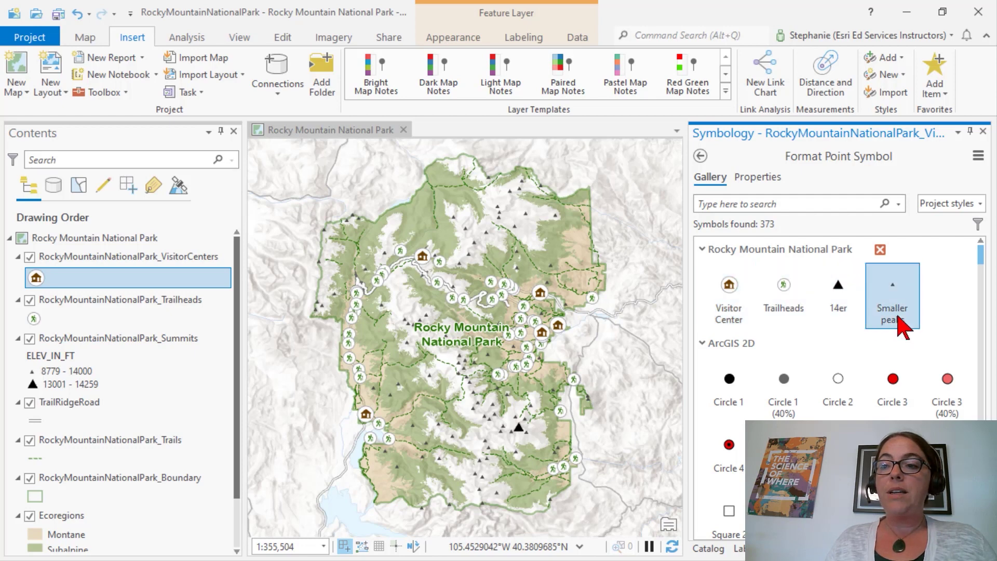
# - Open the TrailRidgeRoad and park boundary layer symbols to save them to the park style
pyautogui.click(36, 420)
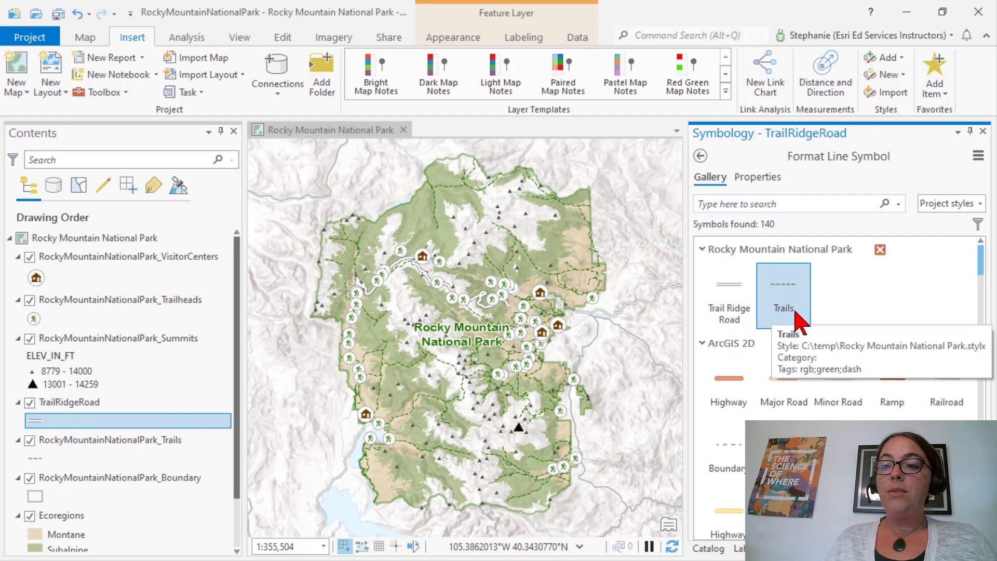
pyautogui.click(35, 496)
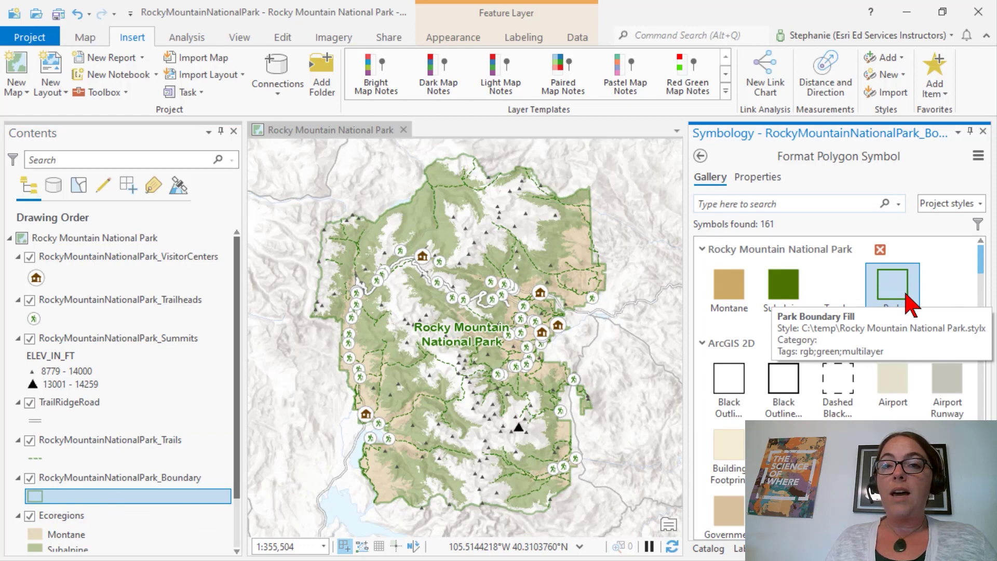
# - Save the boundary label's text symbol as 'National Park Label', tagged label, then confirm it among text styles
pyautogui.rightClick(126, 478)
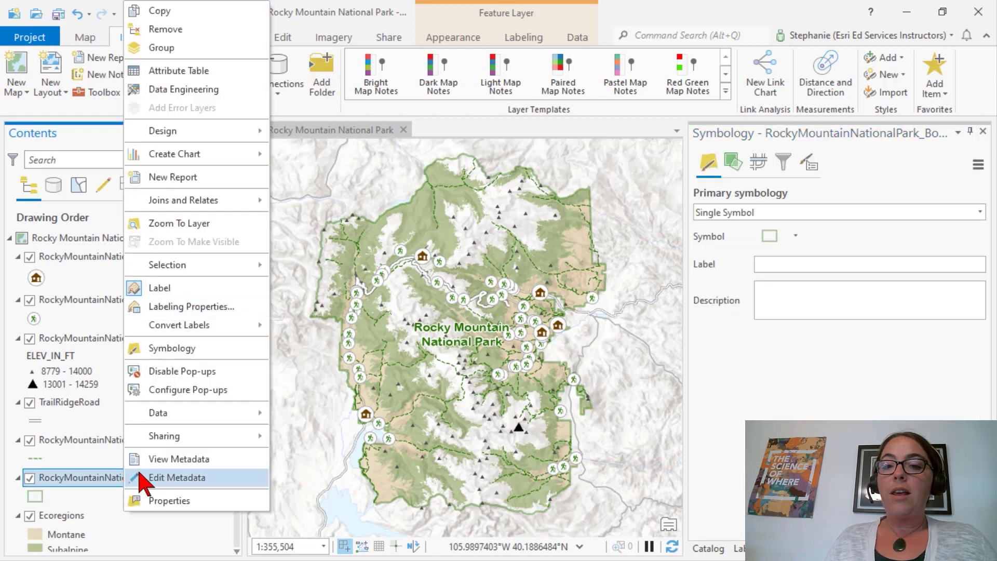
pyautogui.click(204, 310)
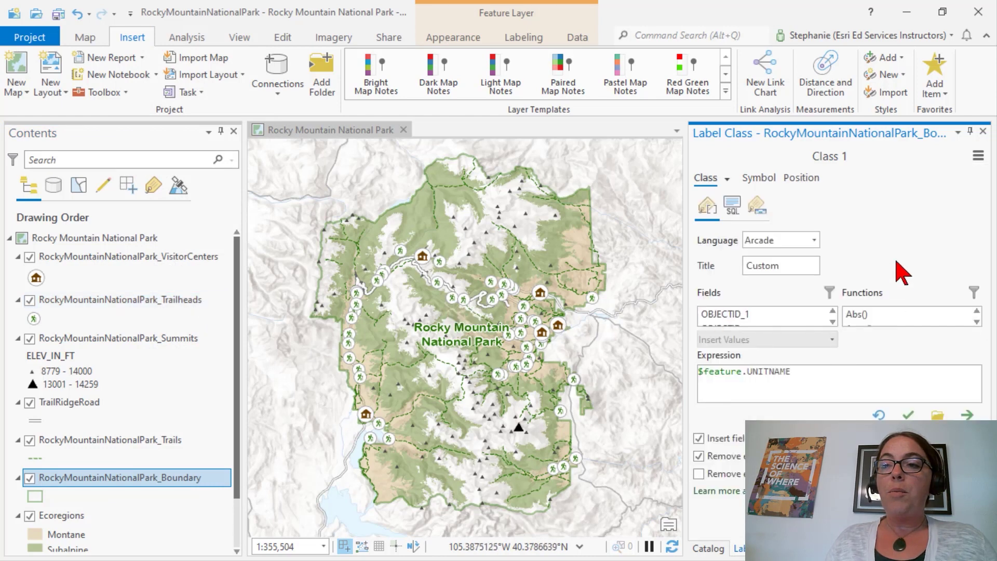
pyautogui.click(758, 179)
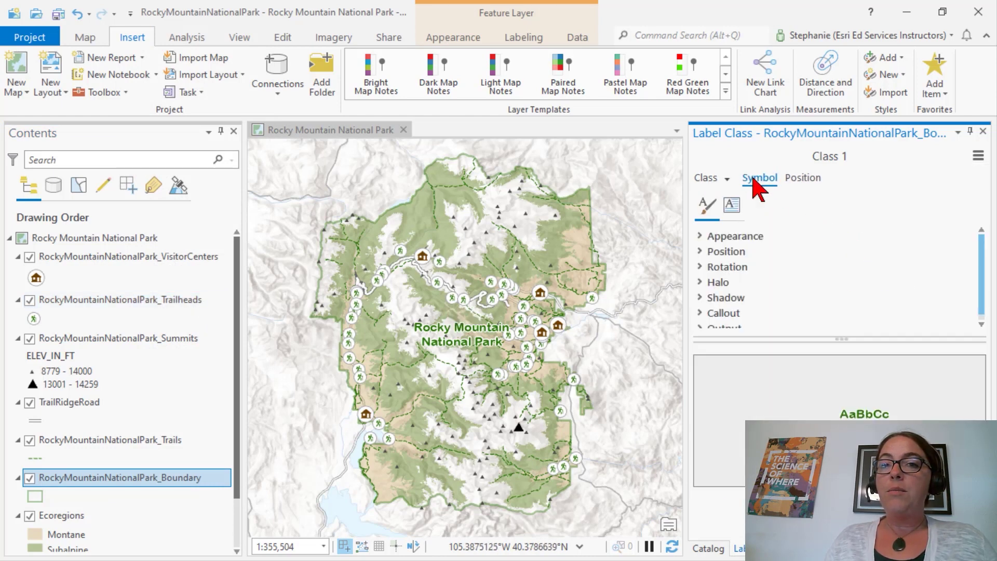
pyautogui.click(978, 156)
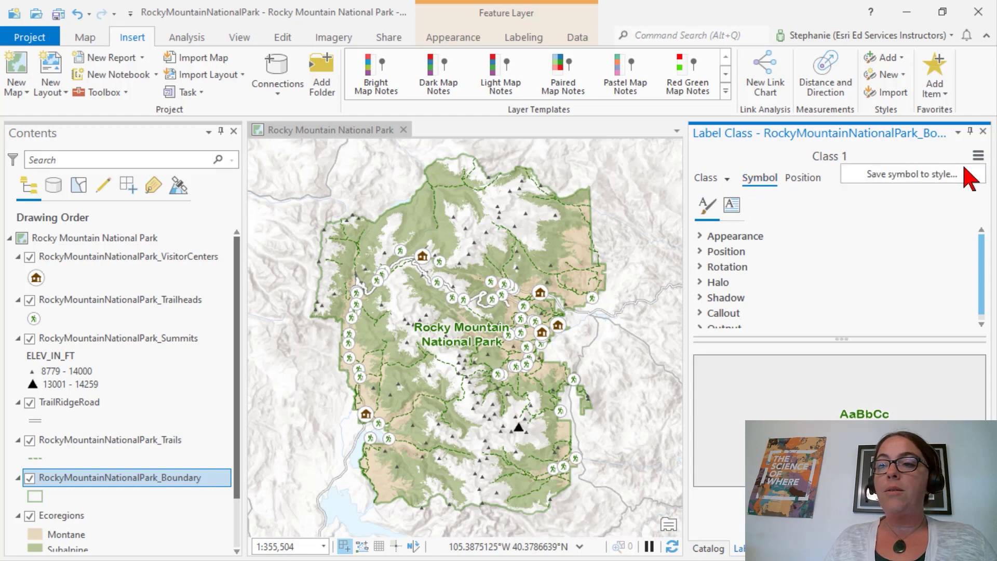
pyautogui.click(929, 175)
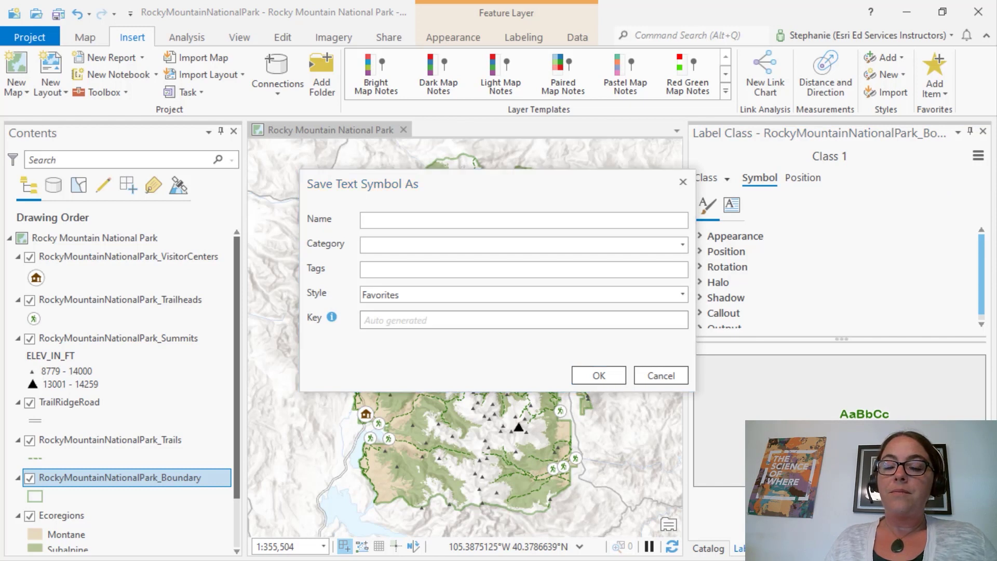
pyautogui.click(381, 217)
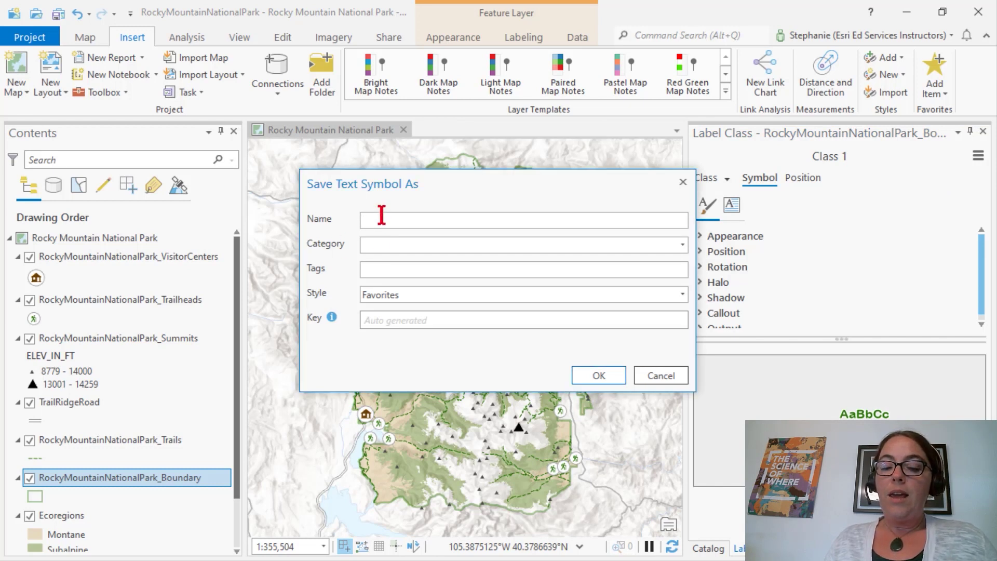
pyautogui.write('National Park Label')
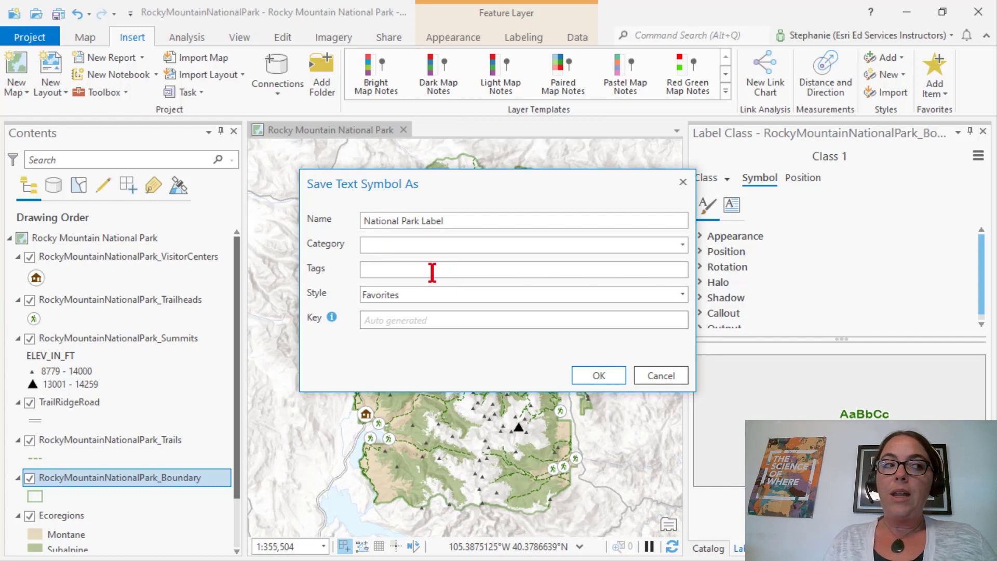
pyautogui.write('label')
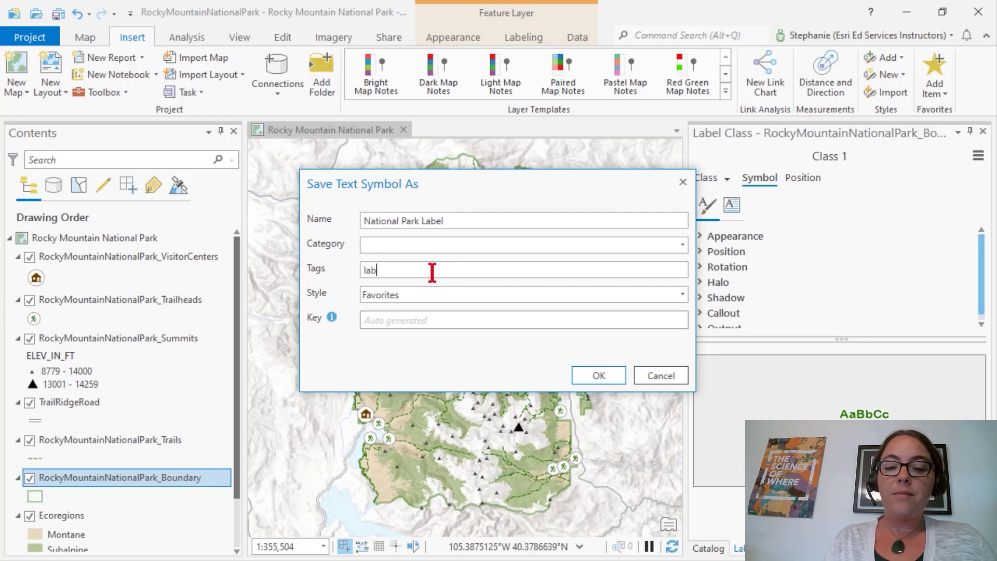
pyautogui.click(498, 295)
pyautogui.click(495, 313)
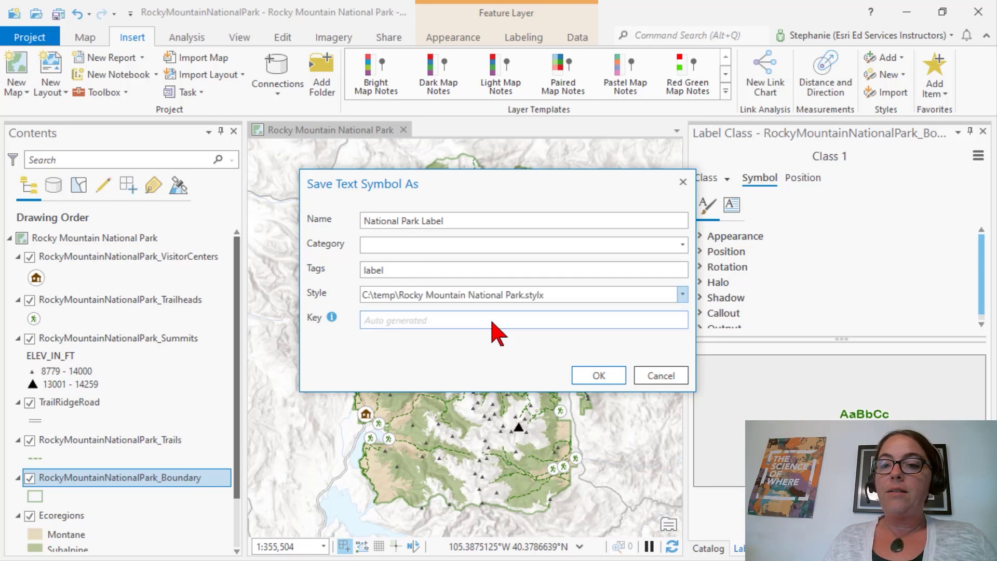
pyautogui.click(599, 376)
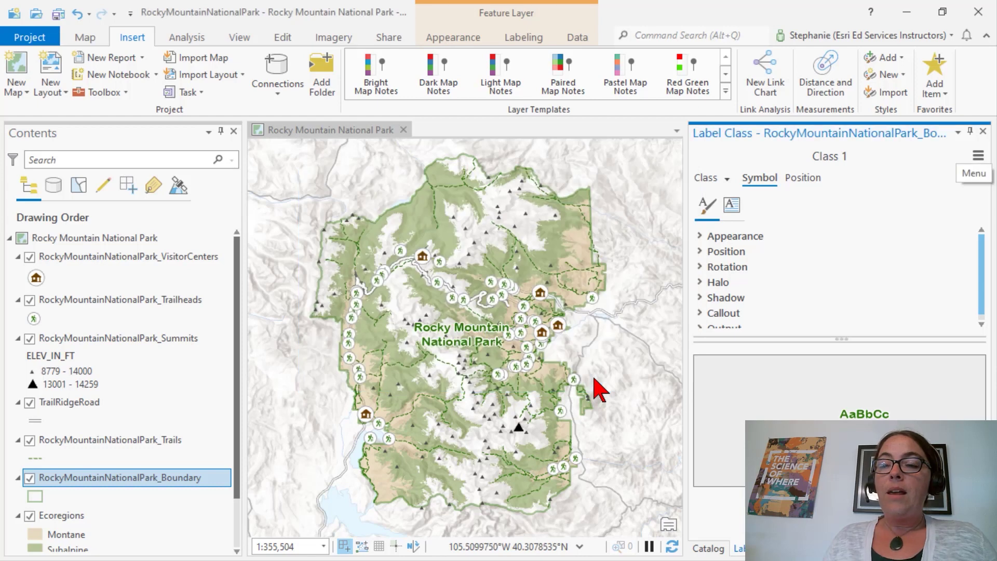
pyautogui.click(518, 38)
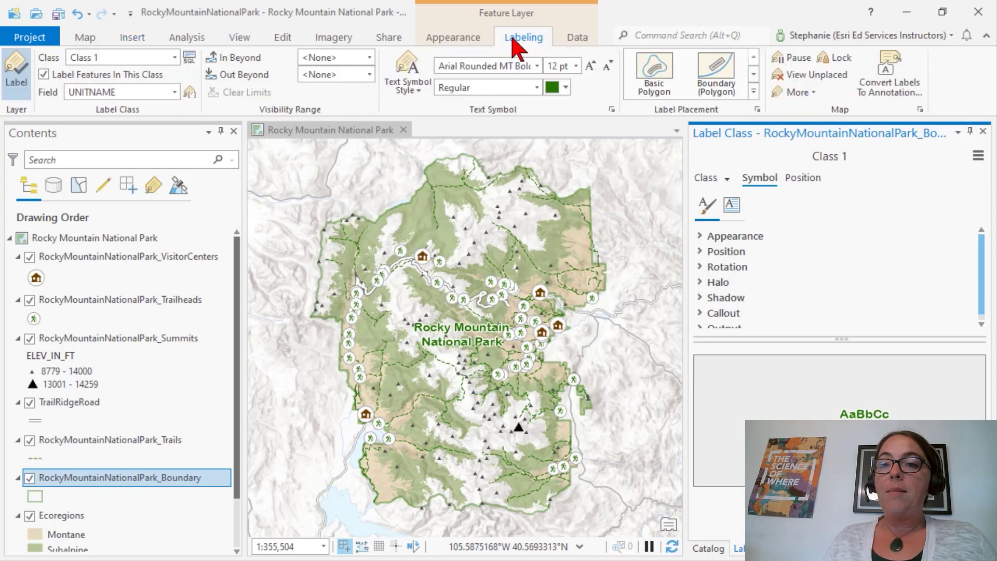
pyautogui.click(416, 91)
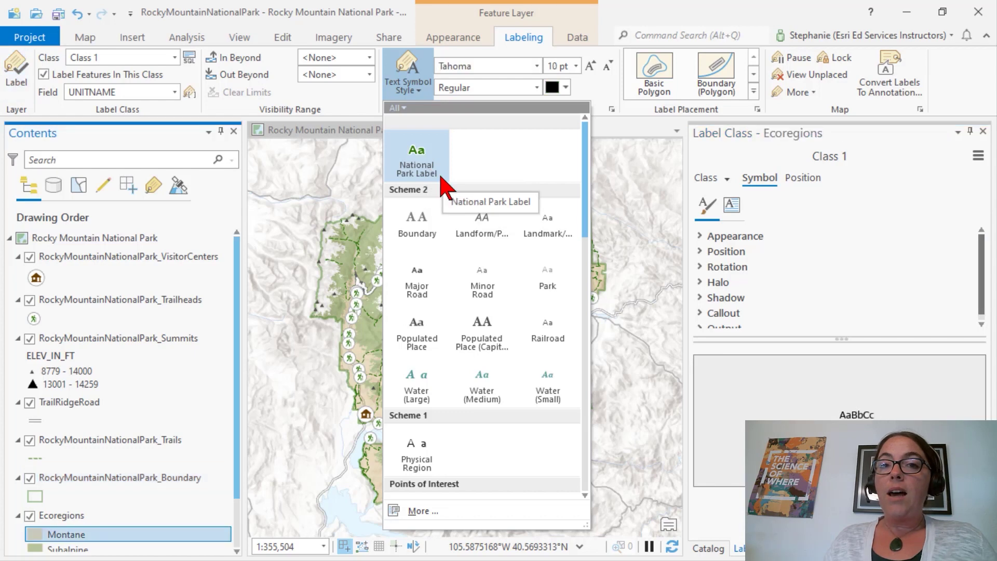
# - Make the Montane brown colour 60% transparent in Color Properties
pyautogui.rightClick(37, 536)
pyautogui.click(78, 525)
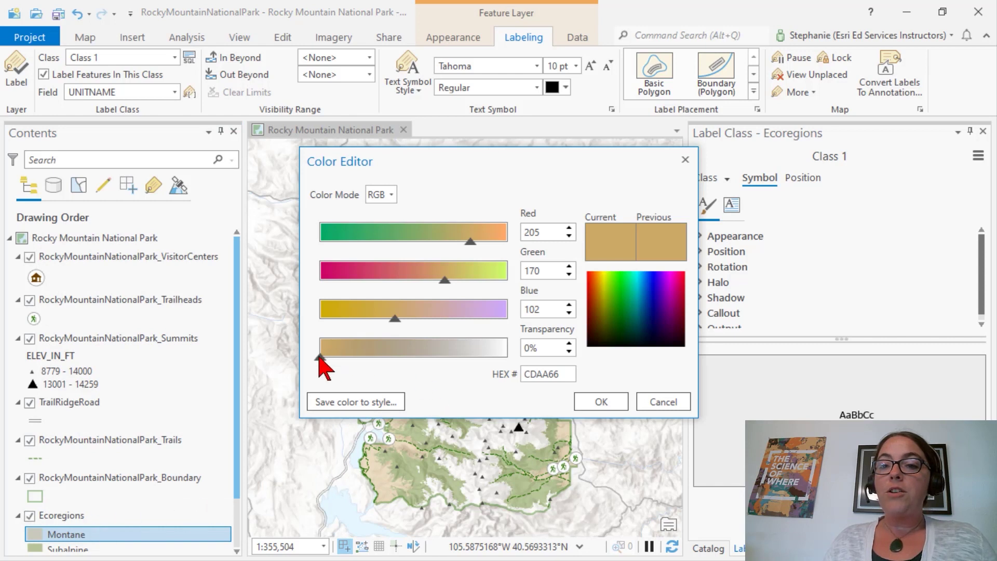
pyautogui.moveTo(321, 357); pyautogui.dragTo(433, 357)
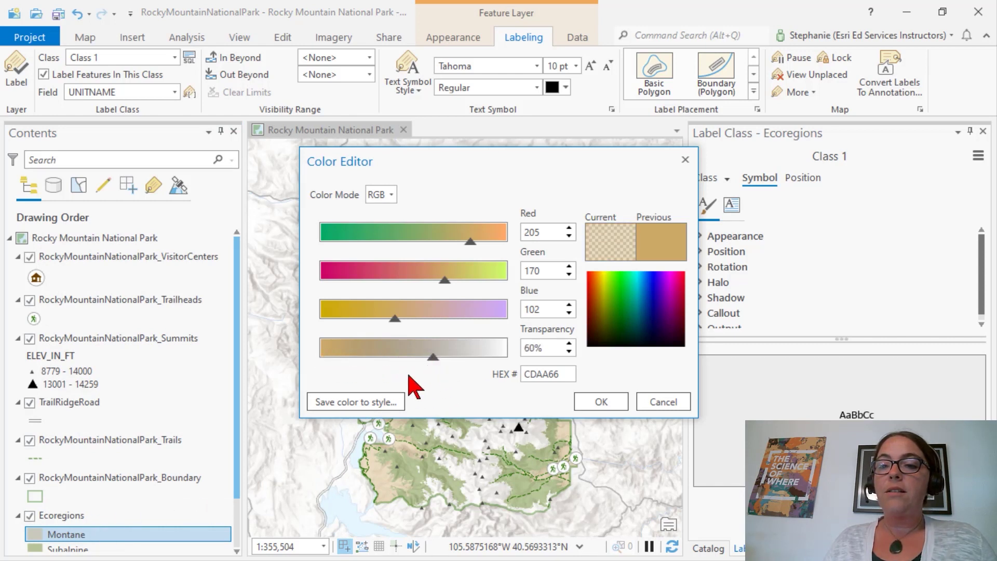
# - Save the colour as 'Brown (60%)', category Color, tagged brown, to the Rocky Mountain National Park style
pyautogui.click(368, 403)
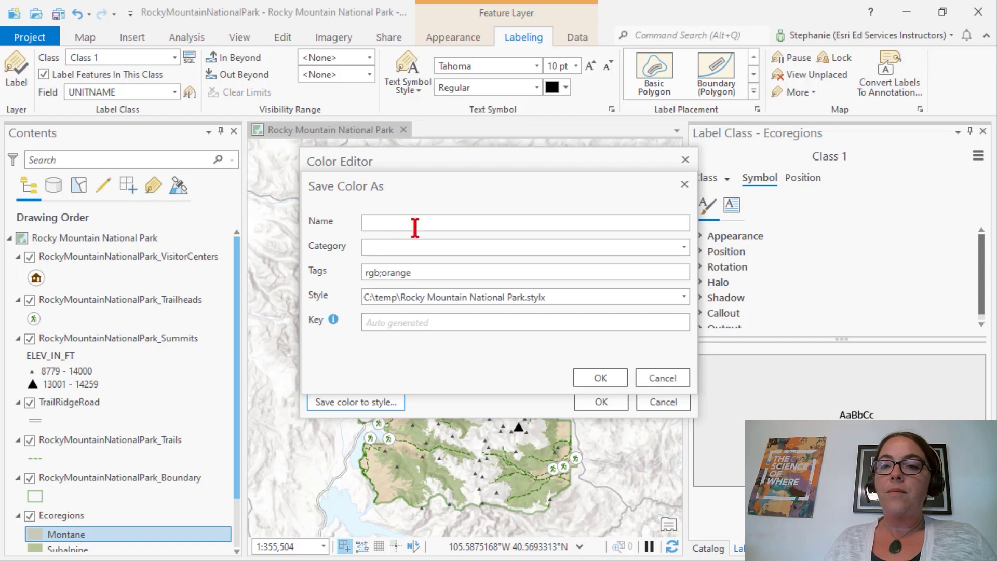
pyautogui.click(426, 220)
pyautogui.write('Brown (60%)')
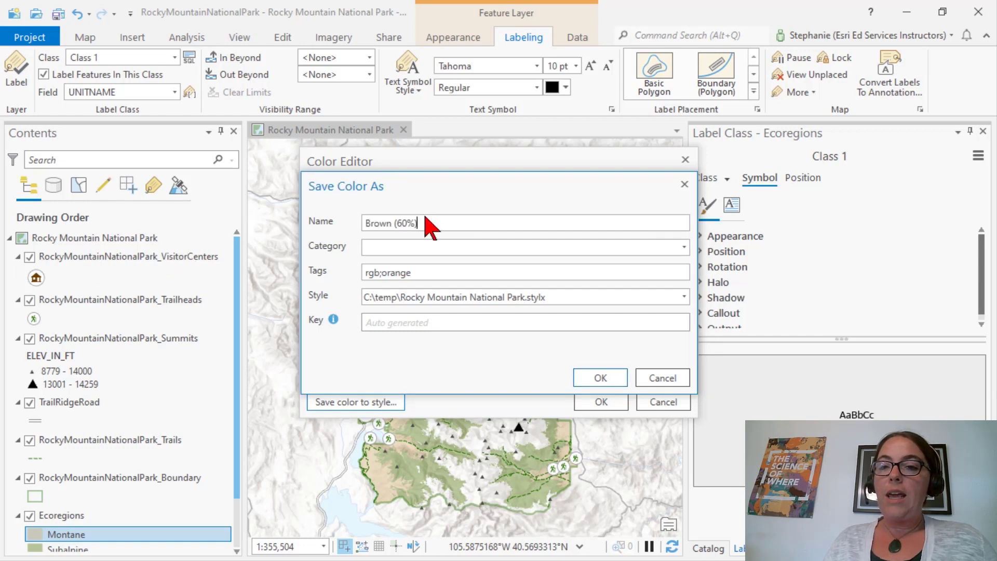
pyautogui.click(413, 246)
pyautogui.write('Color')
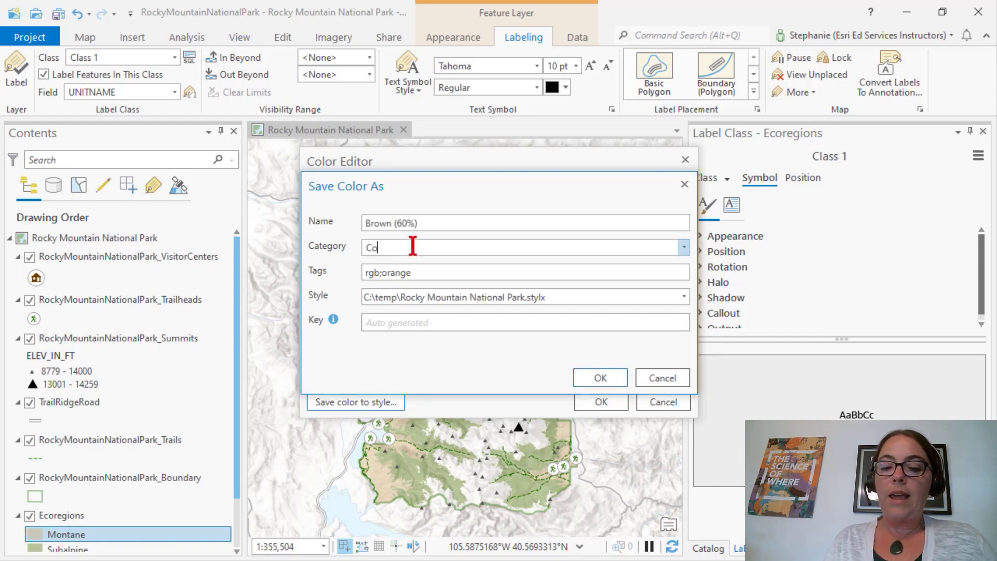
pyautogui.click(483, 274)
pyautogui.write(';brown')
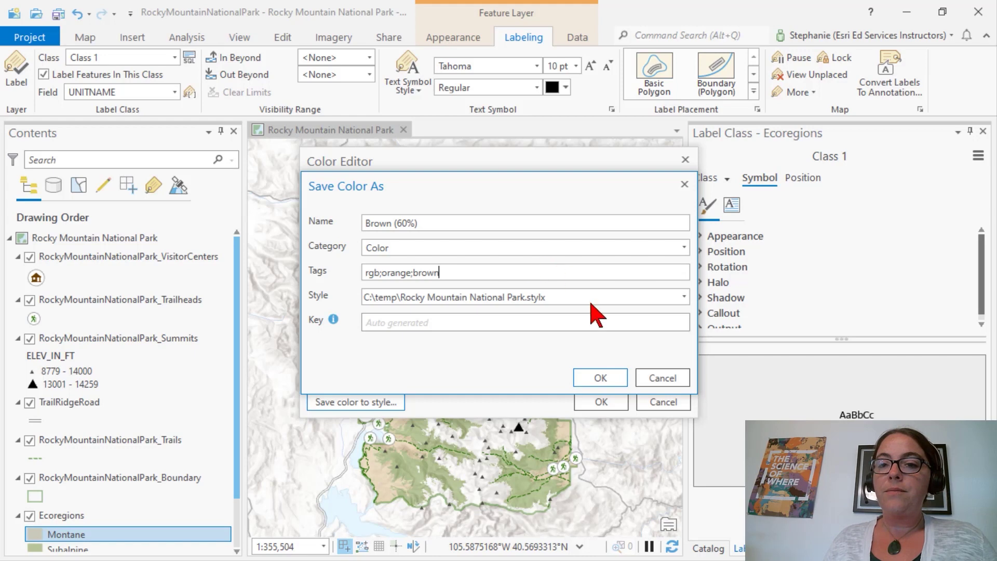
pyautogui.click(603, 378)
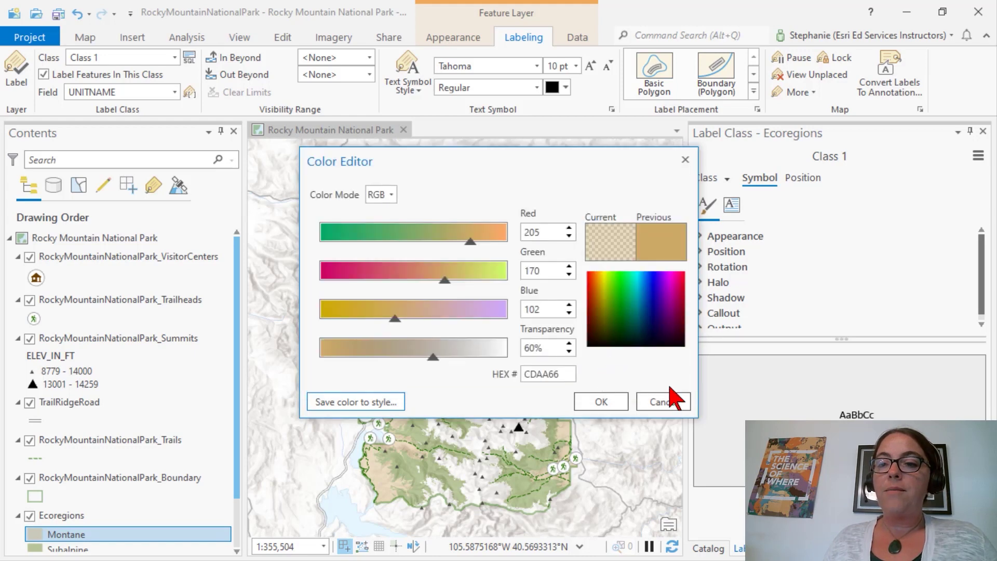
pyautogui.click(670, 403)
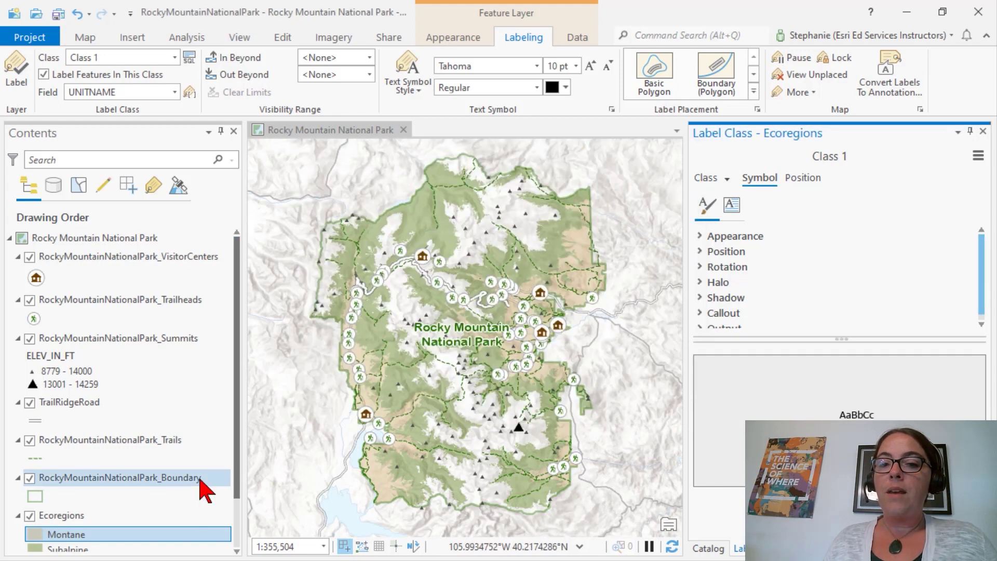
pyautogui.rightClick(35, 536)
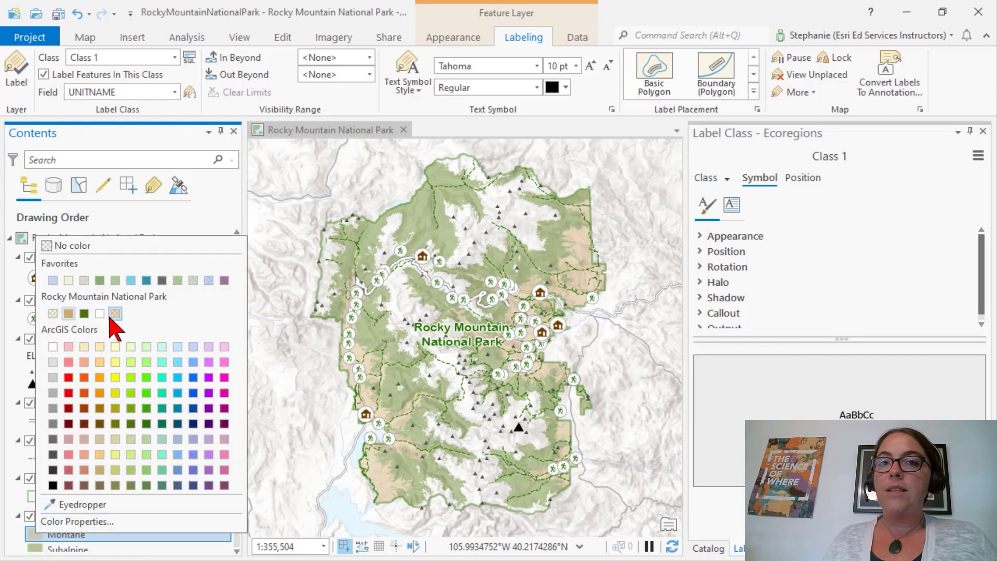
pyautogui.click(221, 217)
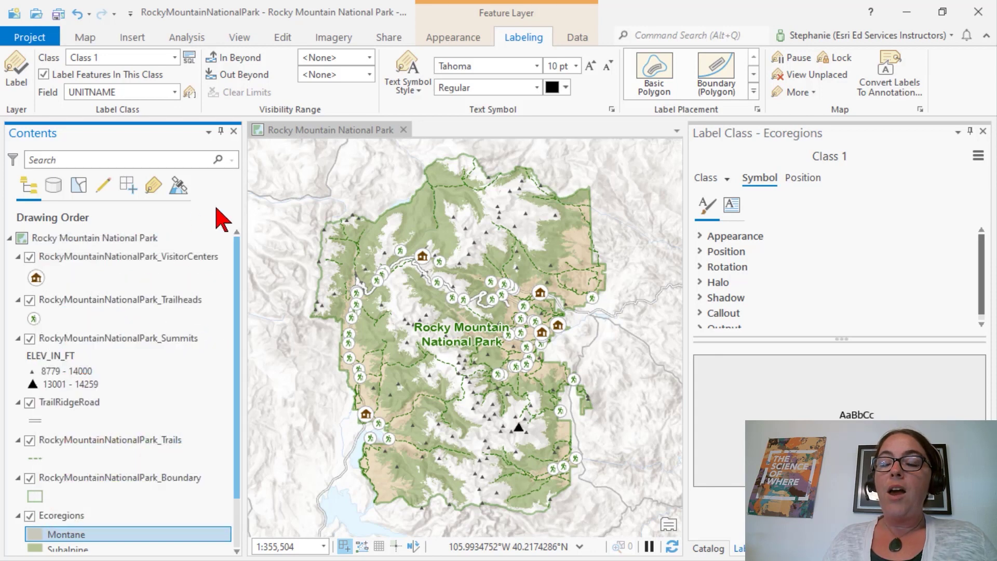